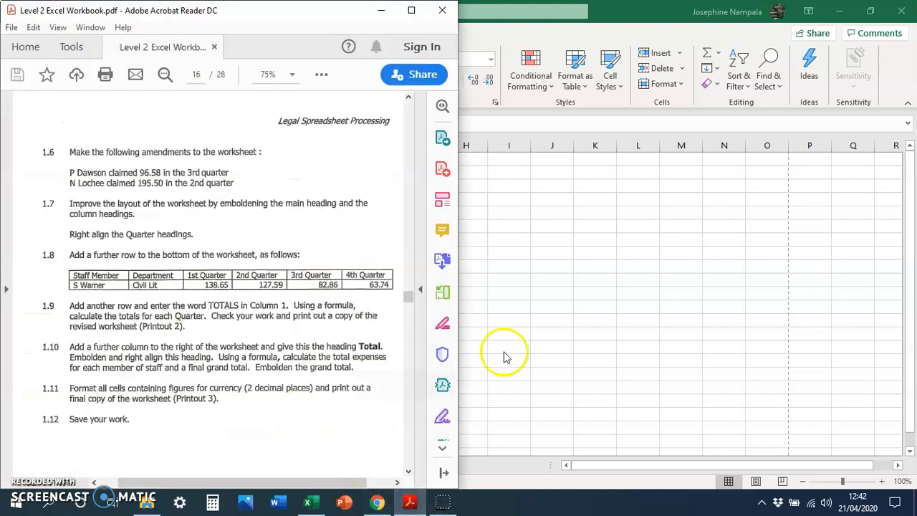
Restore the STAFF workbook window to a smaller size and snap it alongside the PDF exercise sheet.
click(671, 224)
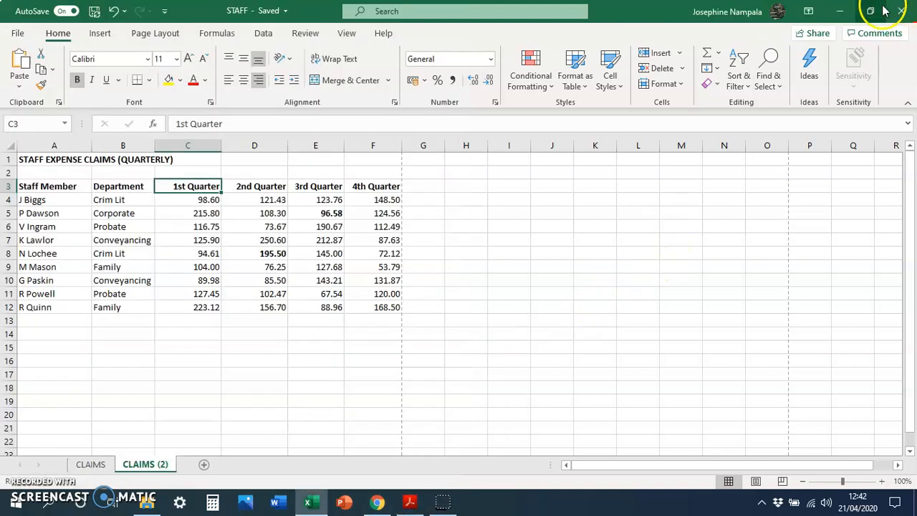
click(869, 11)
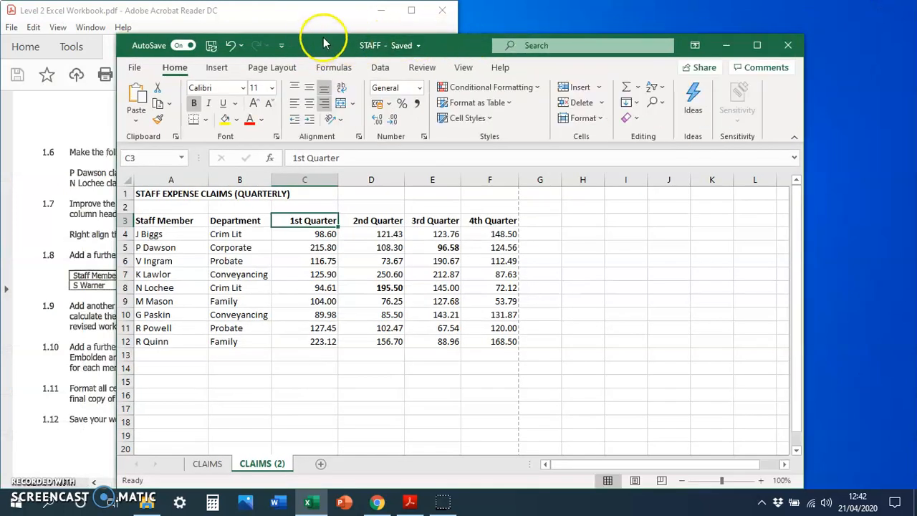
drag(323, 41, 913, 43)
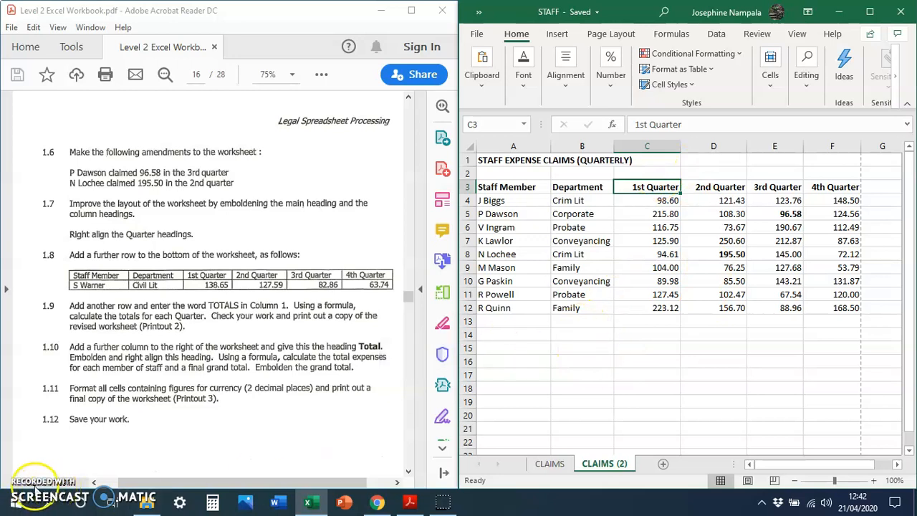
click(219, 401)
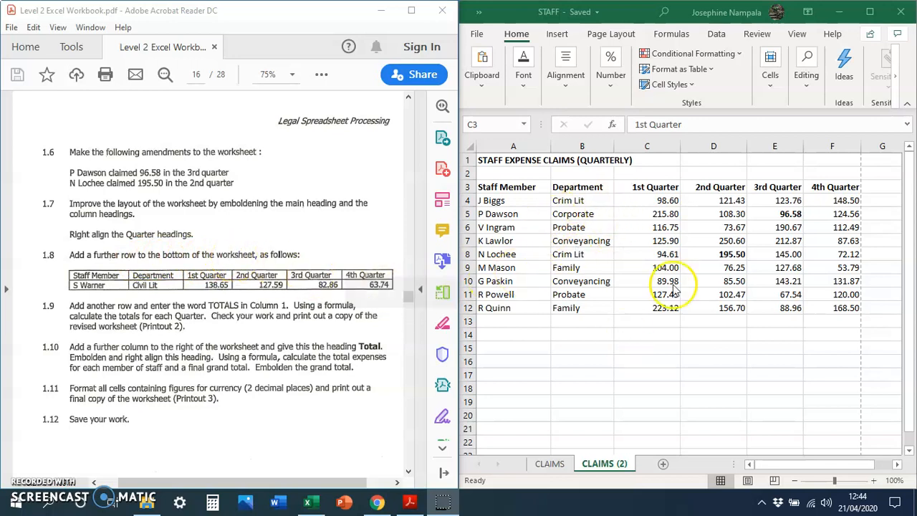
Insert a new row at row 13, directly below the last staff entry on the CLAIMS (2) sheet.
click(595, 332)
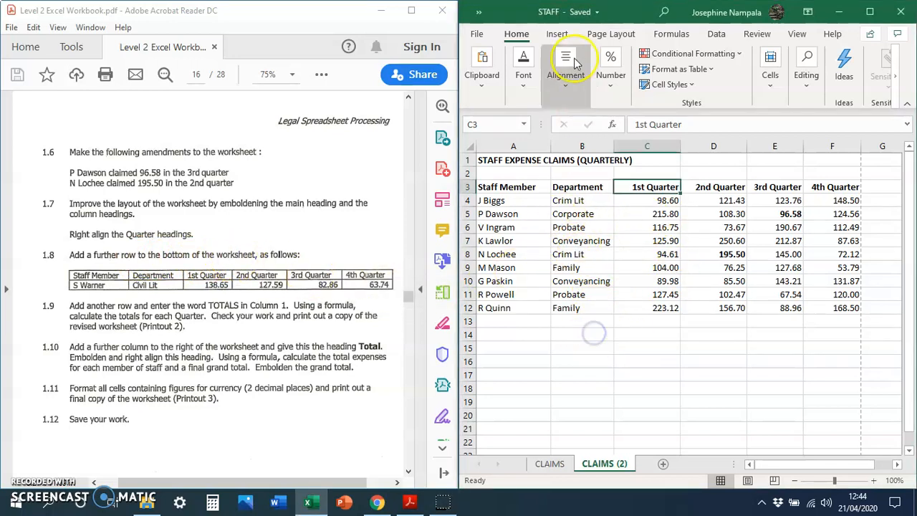
click(467, 322)
click(468, 334)
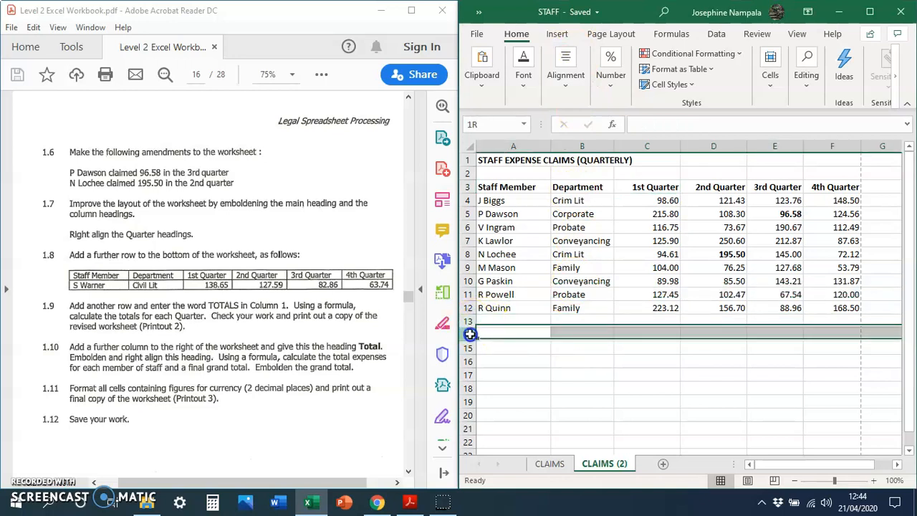
click(469, 347)
click(468, 360)
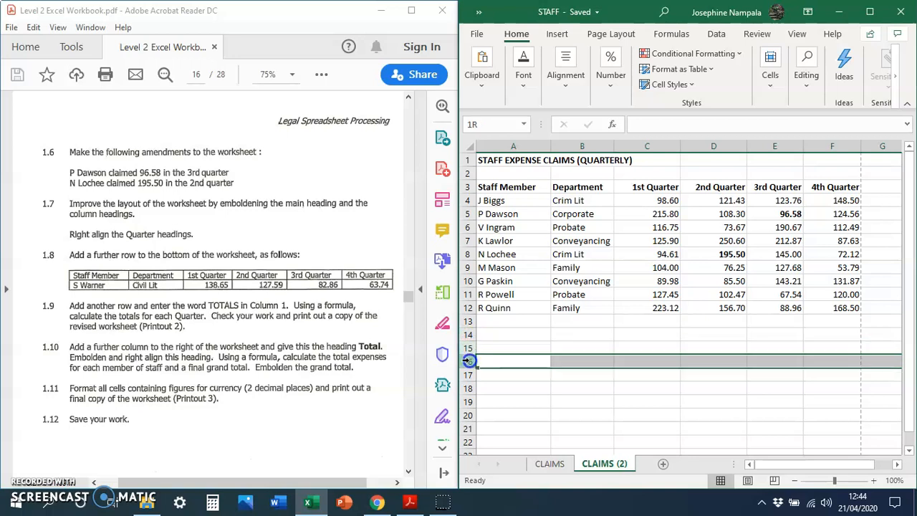
click(468, 322)
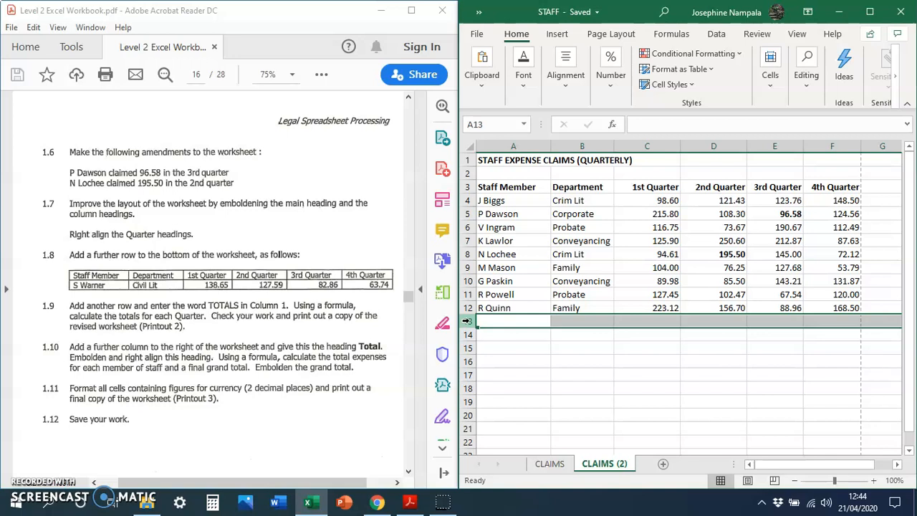
right_click(469, 321)
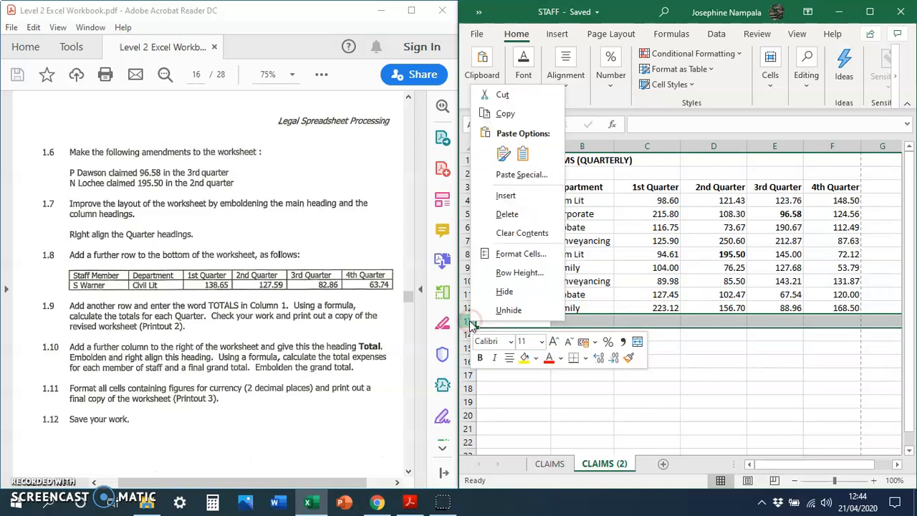
click(506, 198)
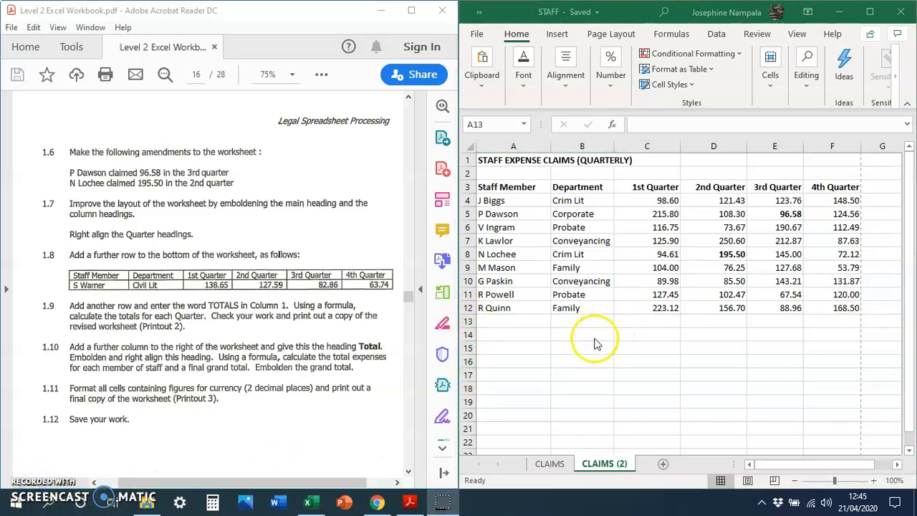
Insert a new column at column G, directly after the 4th Quarter column.
click(710, 336)
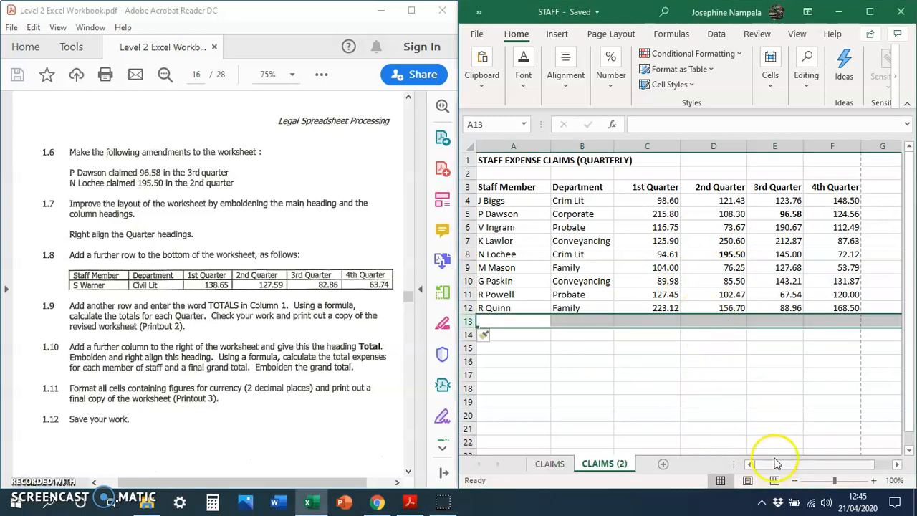
drag(773, 465, 792, 464)
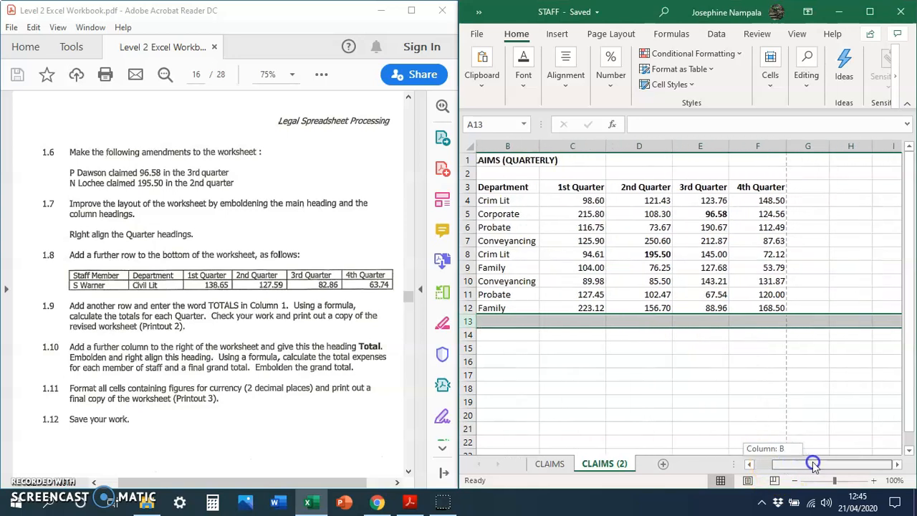
click(804, 145)
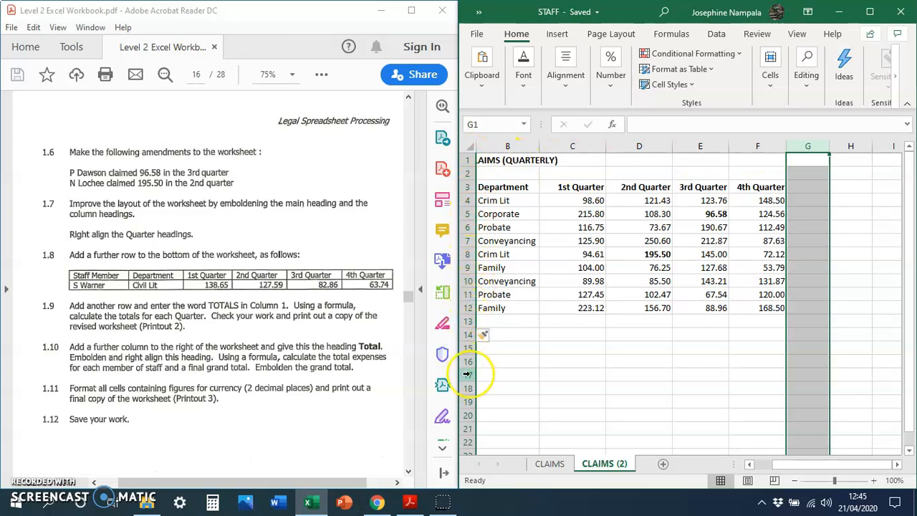
right_click(802, 146)
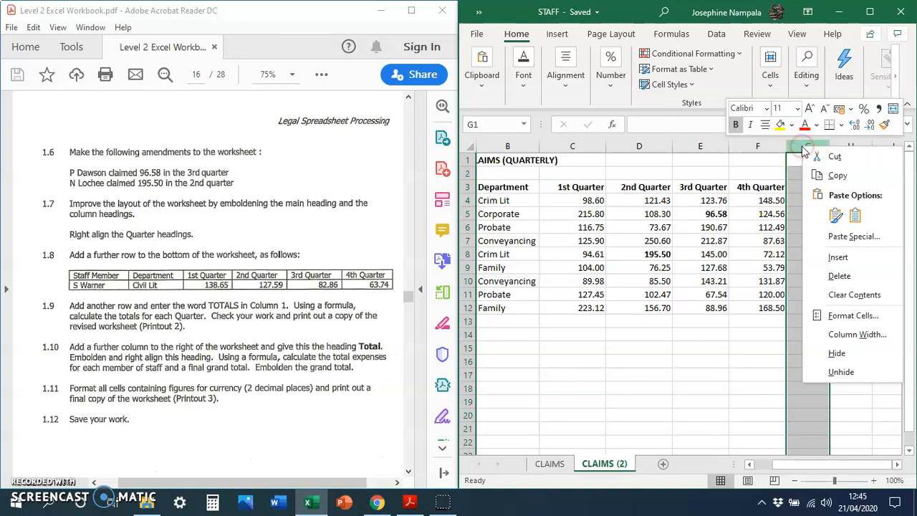
click(832, 257)
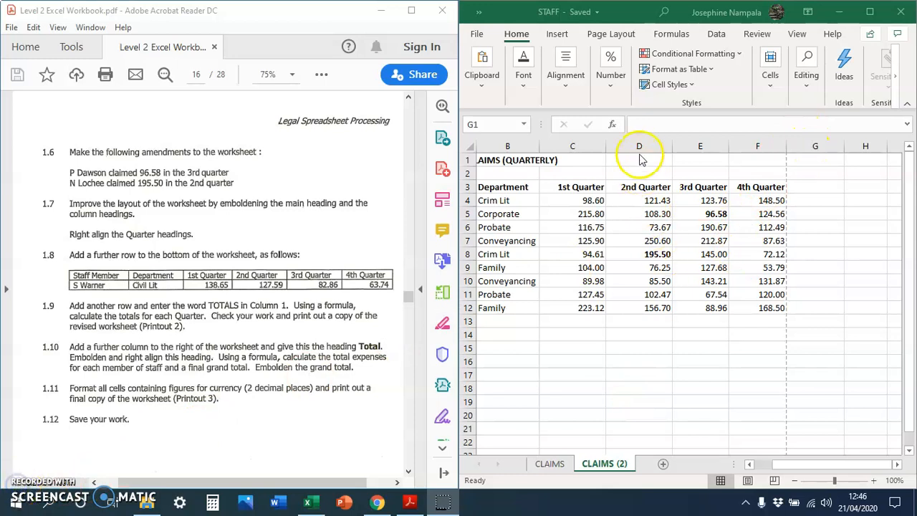
Try to insert a column before the 2nd Quarter column.
click(634, 145)
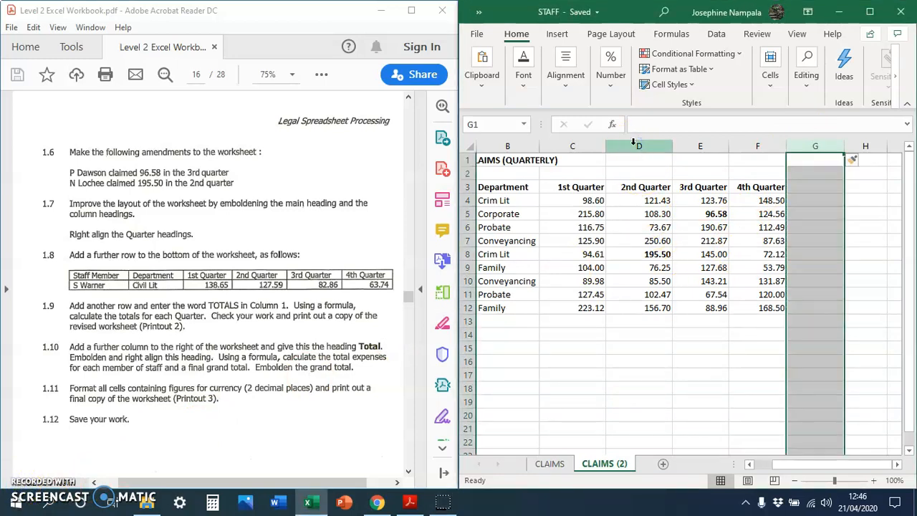
click(634, 145)
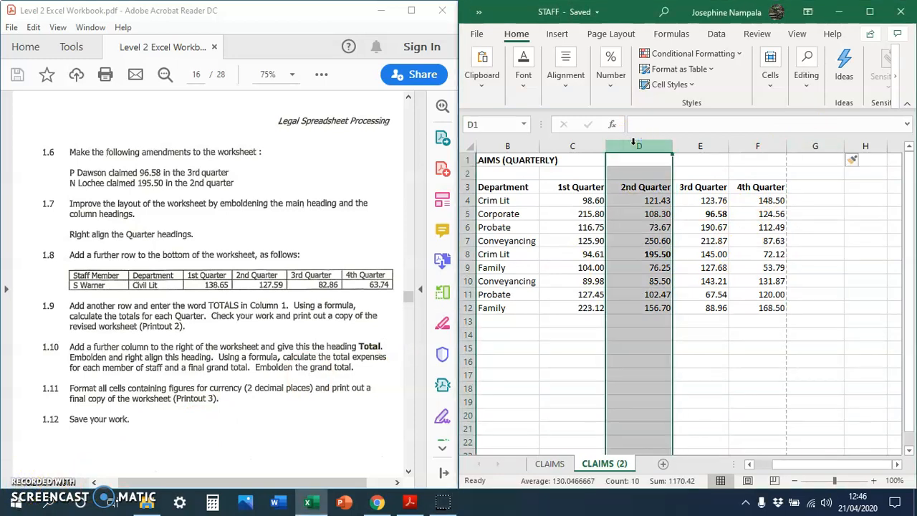
right_click(634, 146)
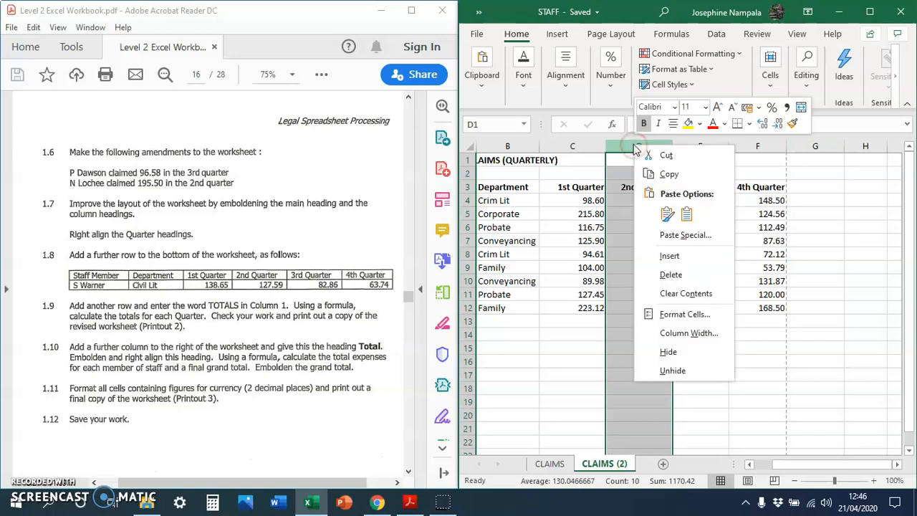
click(670, 256)
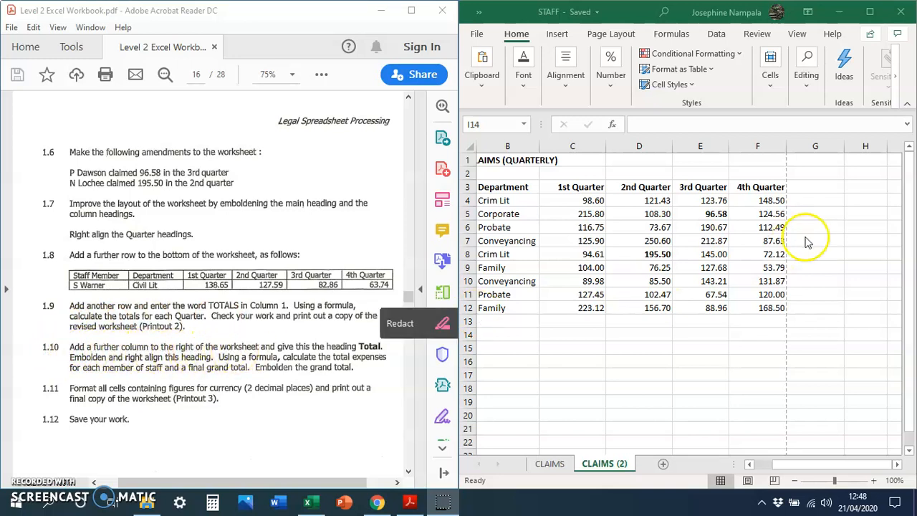
click(818, 184)
click(816, 163)
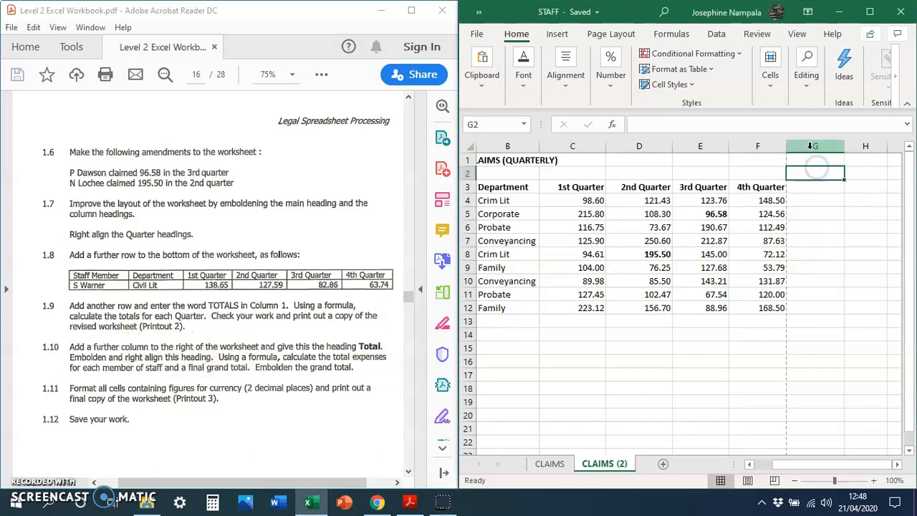
key(ctrl+space)
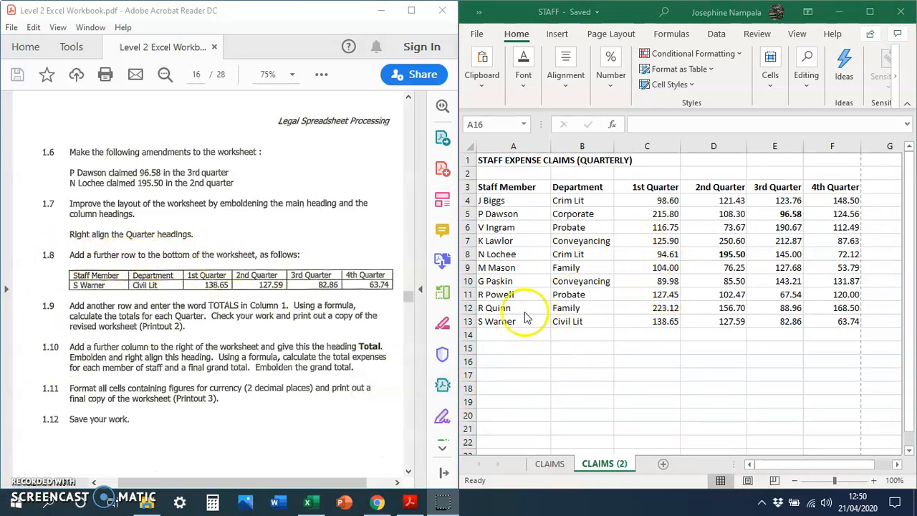
Check the department and the four quarterly figures in row 13 against the exercise sheet's extra staff row.
click(467, 322)
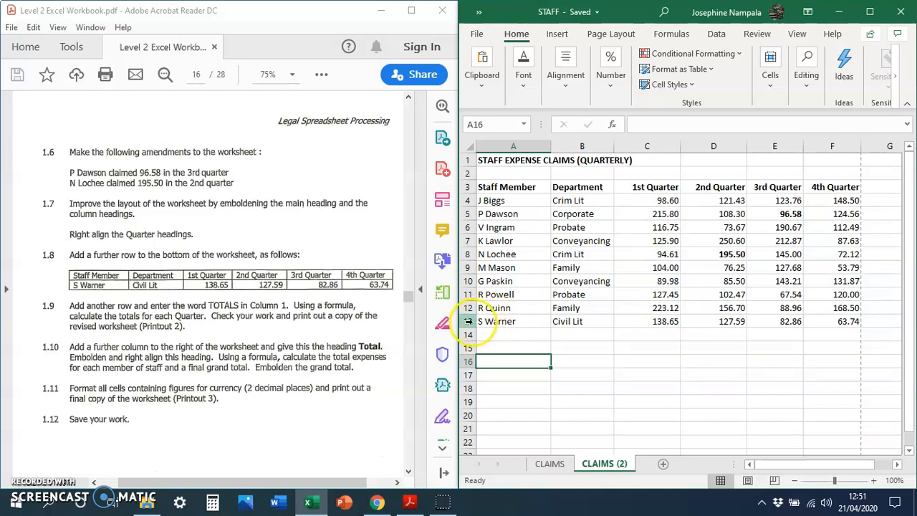
click(569, 322)
click(633, 321)
click(714, 321)
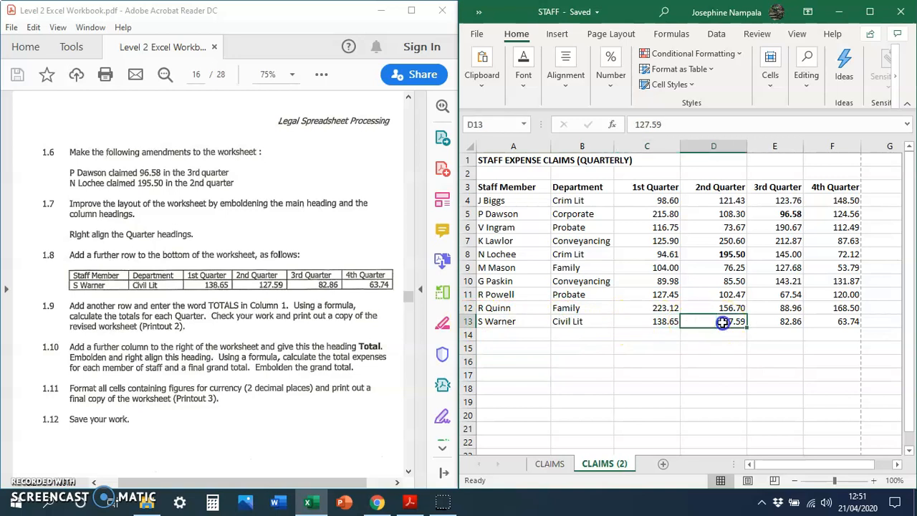
click(795, 322)
click(835, 322)
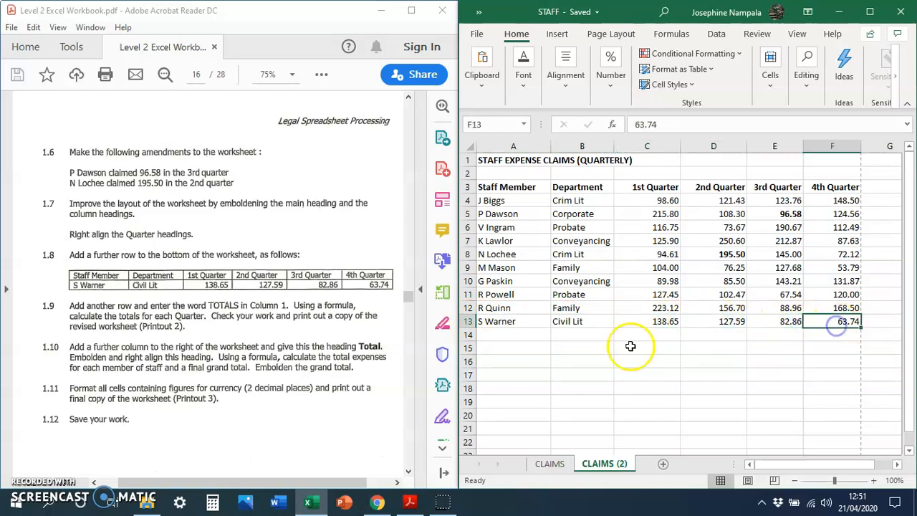
click(26, 491)
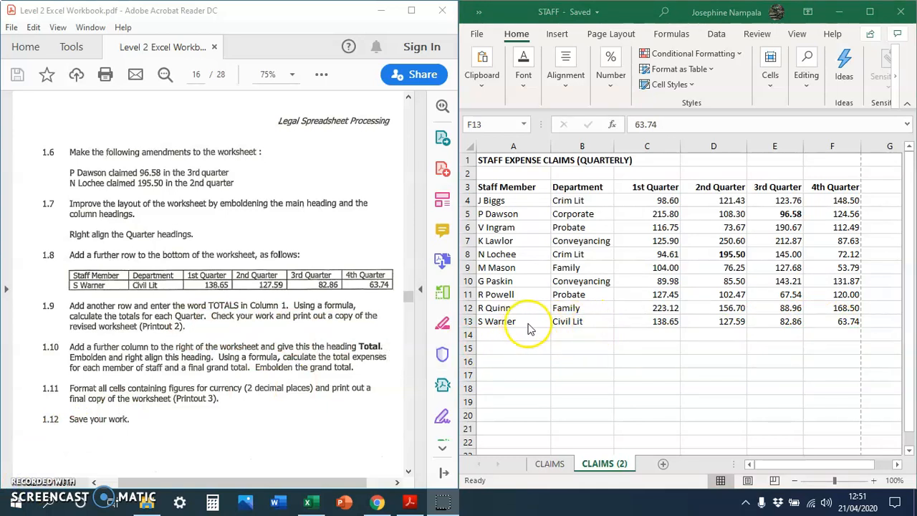
click(464, 323)
click(466, 322)
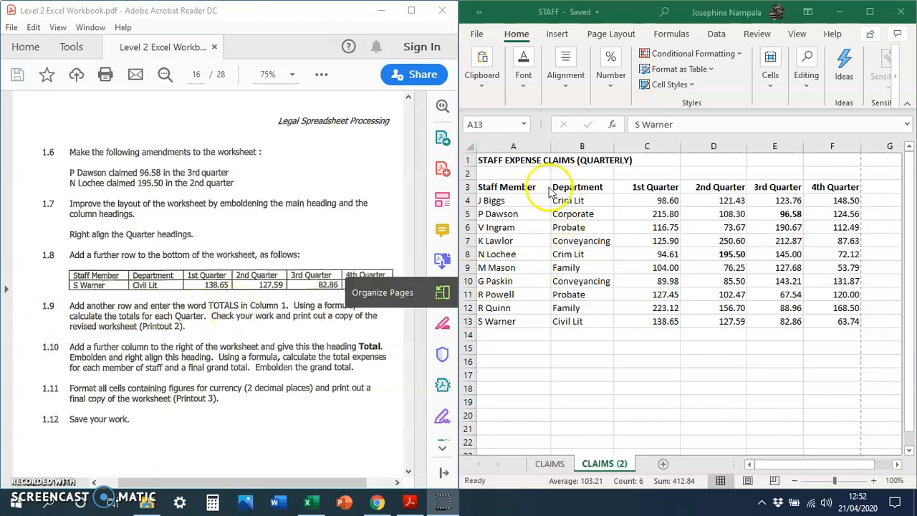
Enter the label TOTALS in cell A14, below the last staff member.
click(514, 148)
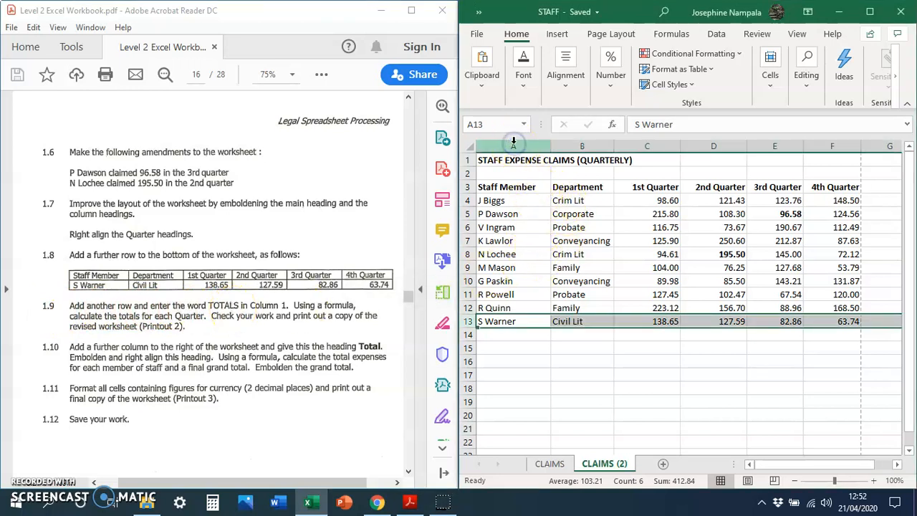
click(513, 146)
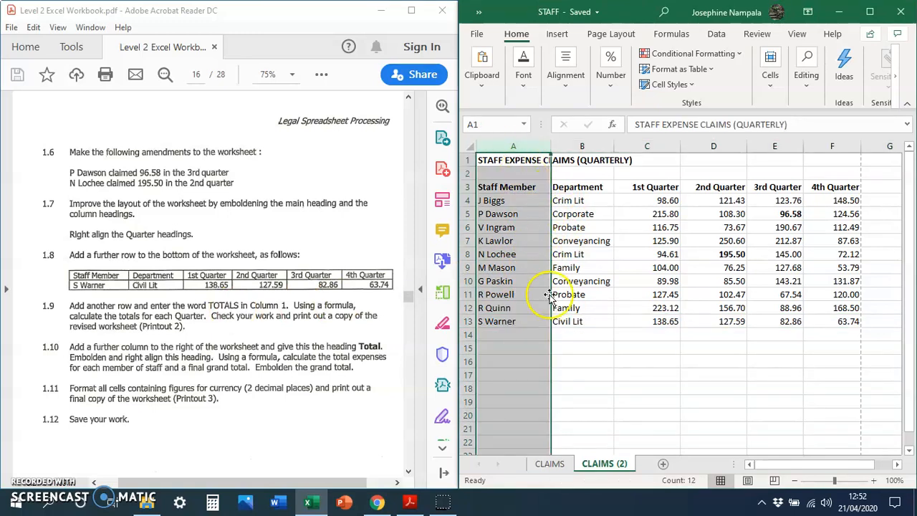
click(564, 335)
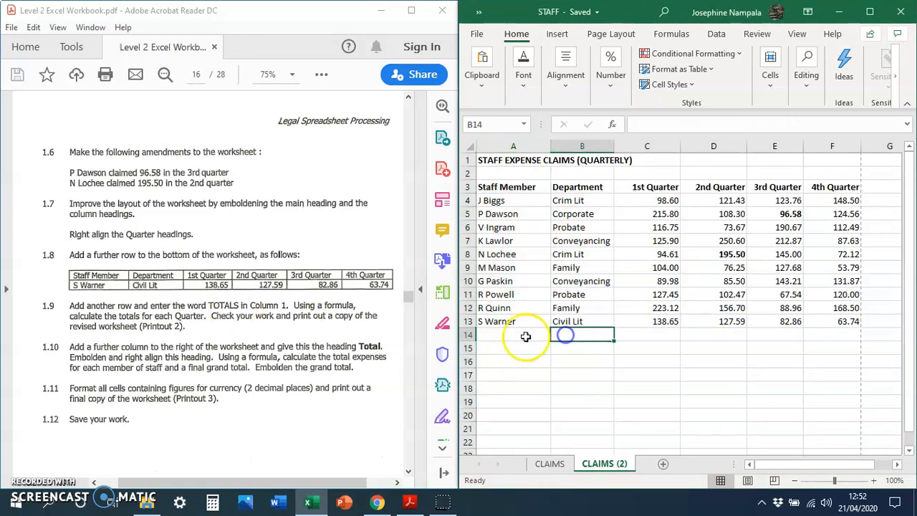
click(466, 335)
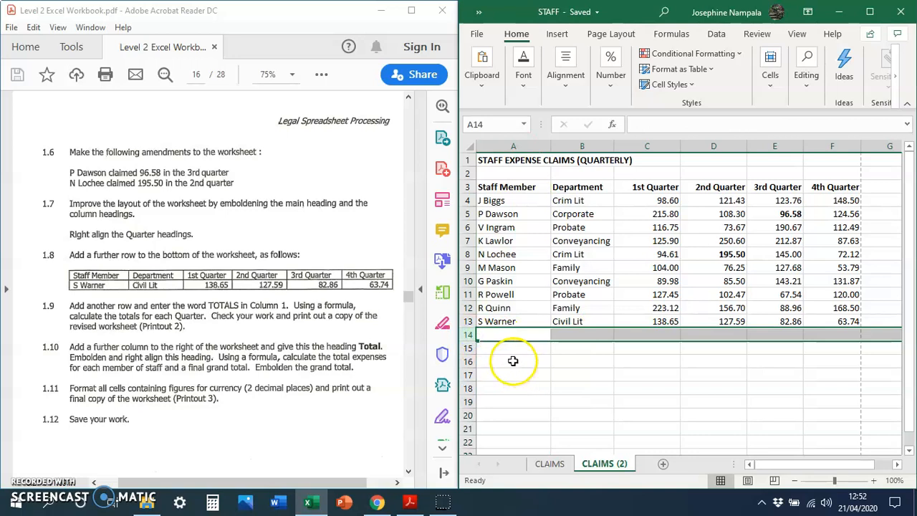
click(498, 335)
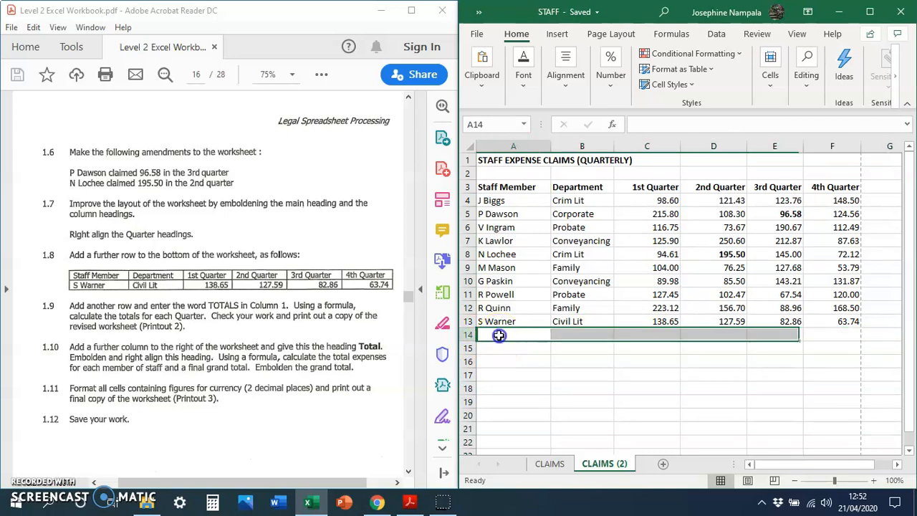
click(506, 143)
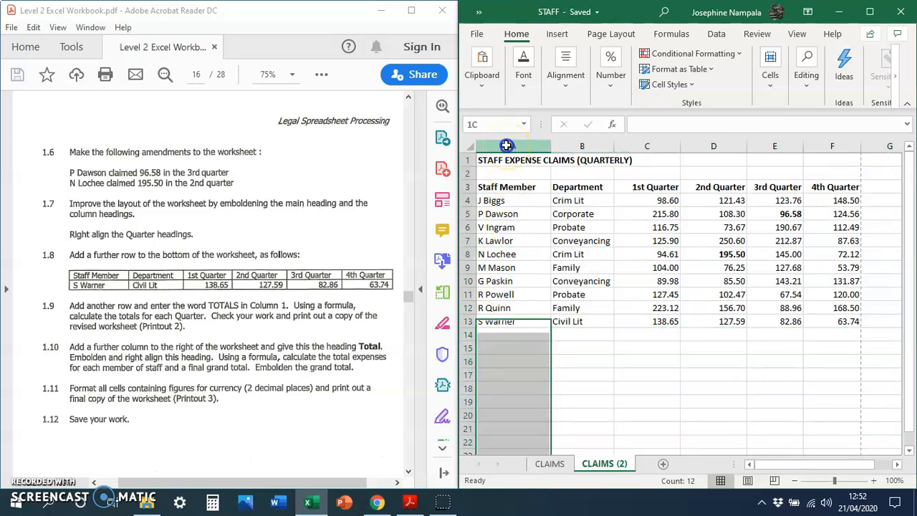
click(492, 335)
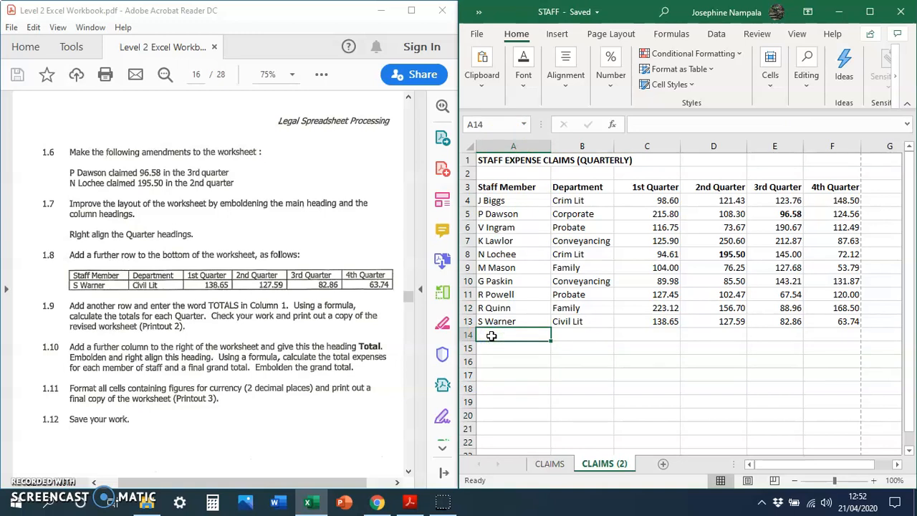
text(TOTALS)
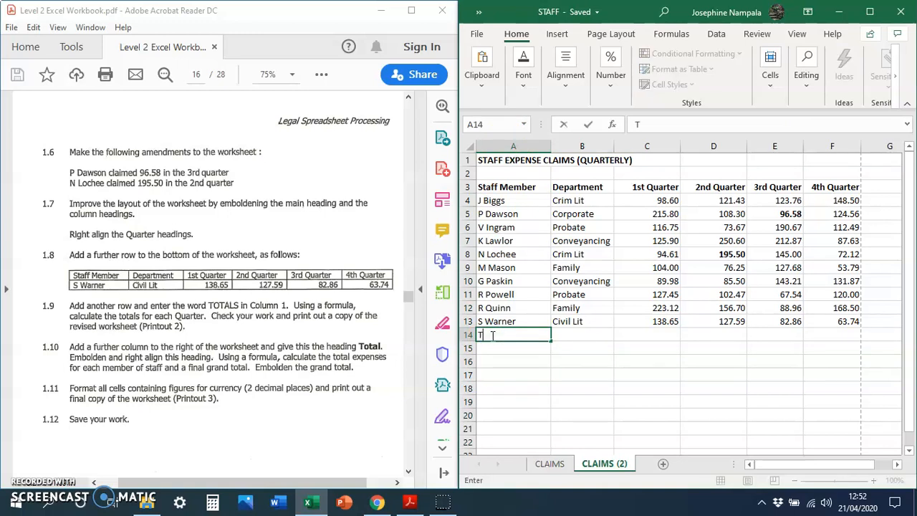